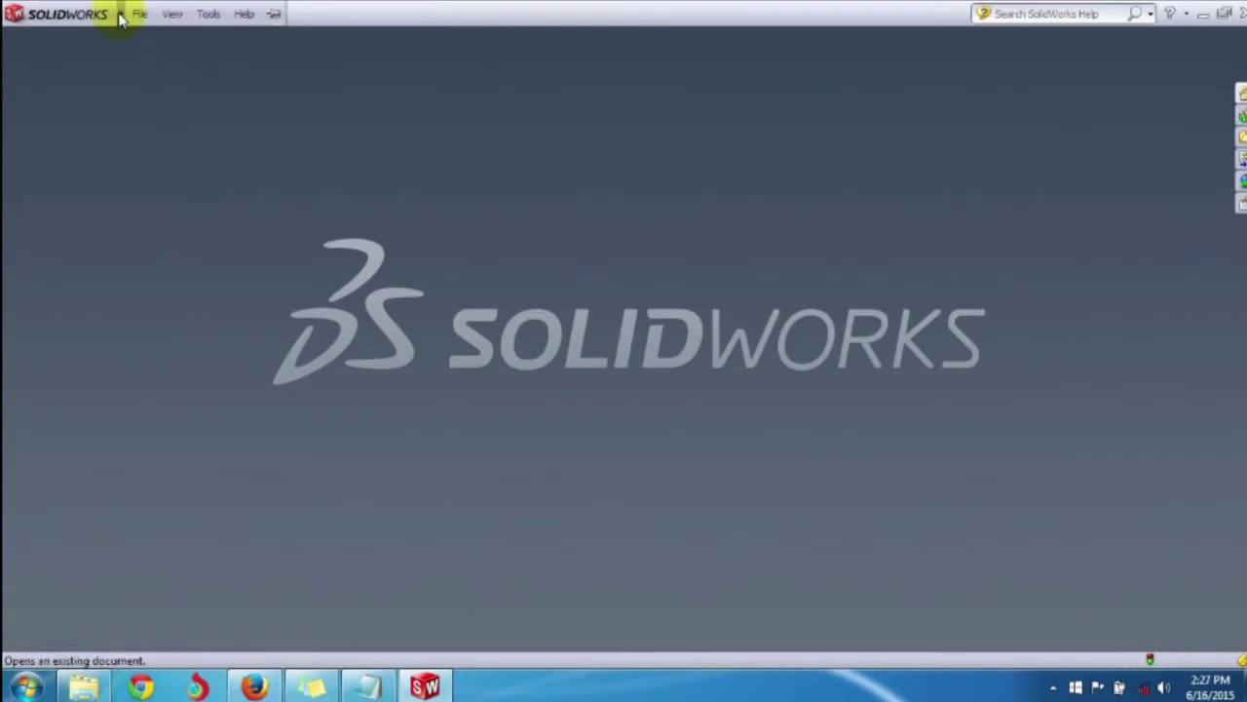
Create a new part document
{"action": "left_click", "coordinate": [139, 14]}
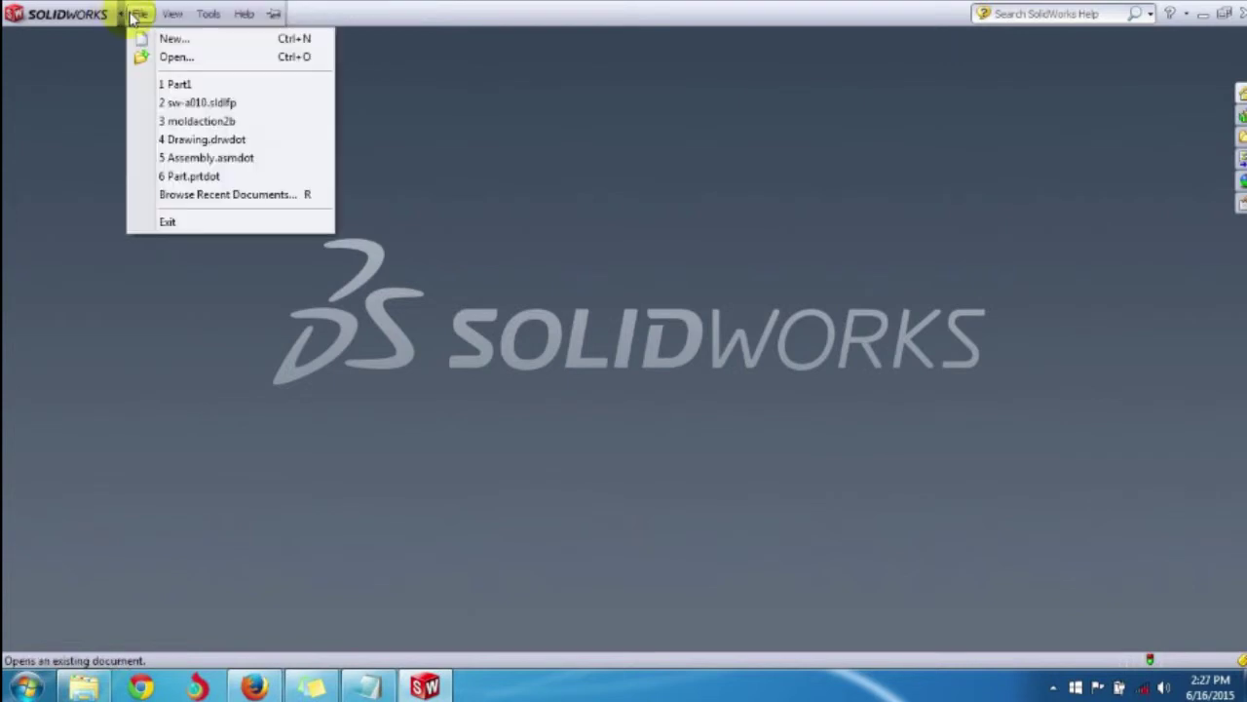
{"action": "left_click", "coordinate": [34, 146]}
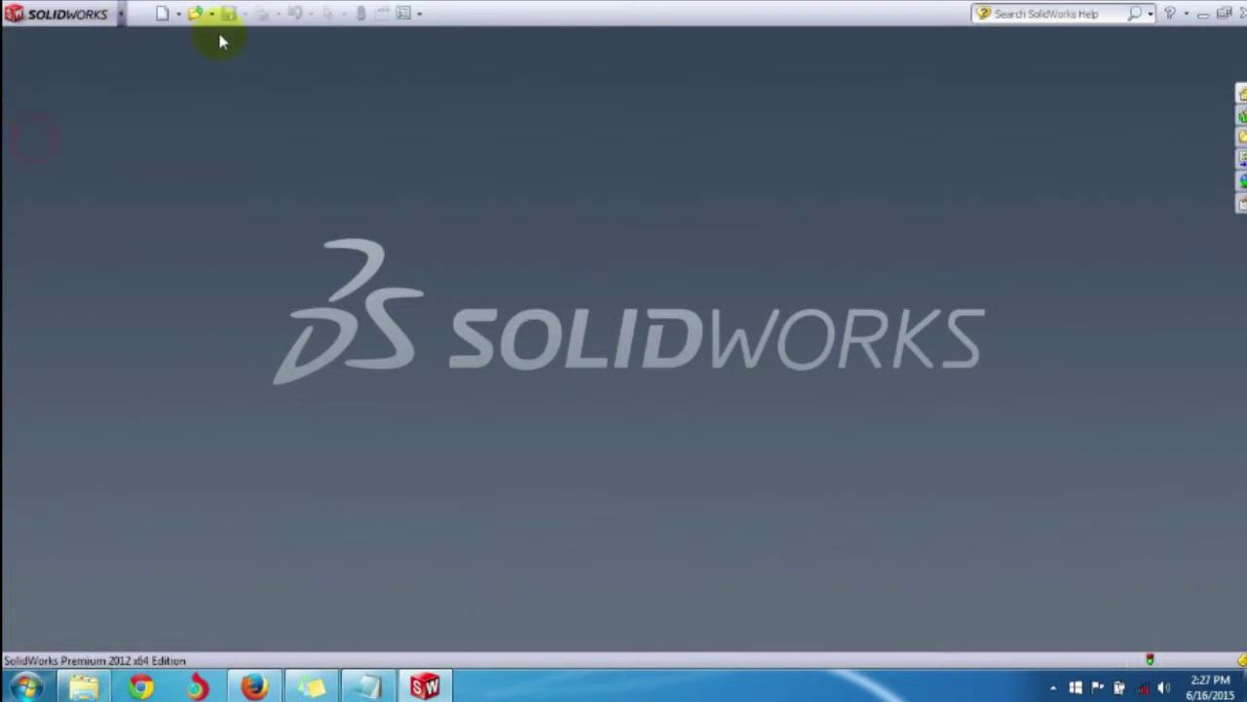
{"action": "left_click", "coordinate": [163, 15]}
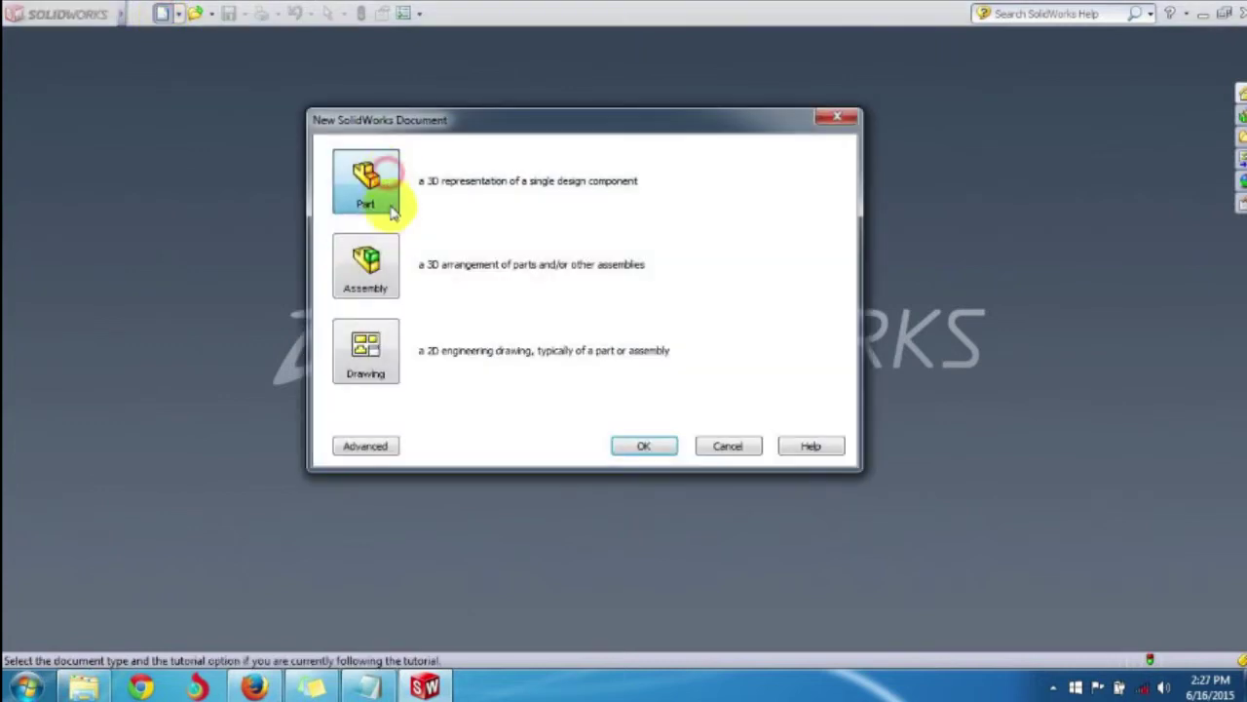
{"action": "left_click", "coordinate": [625, 449]}
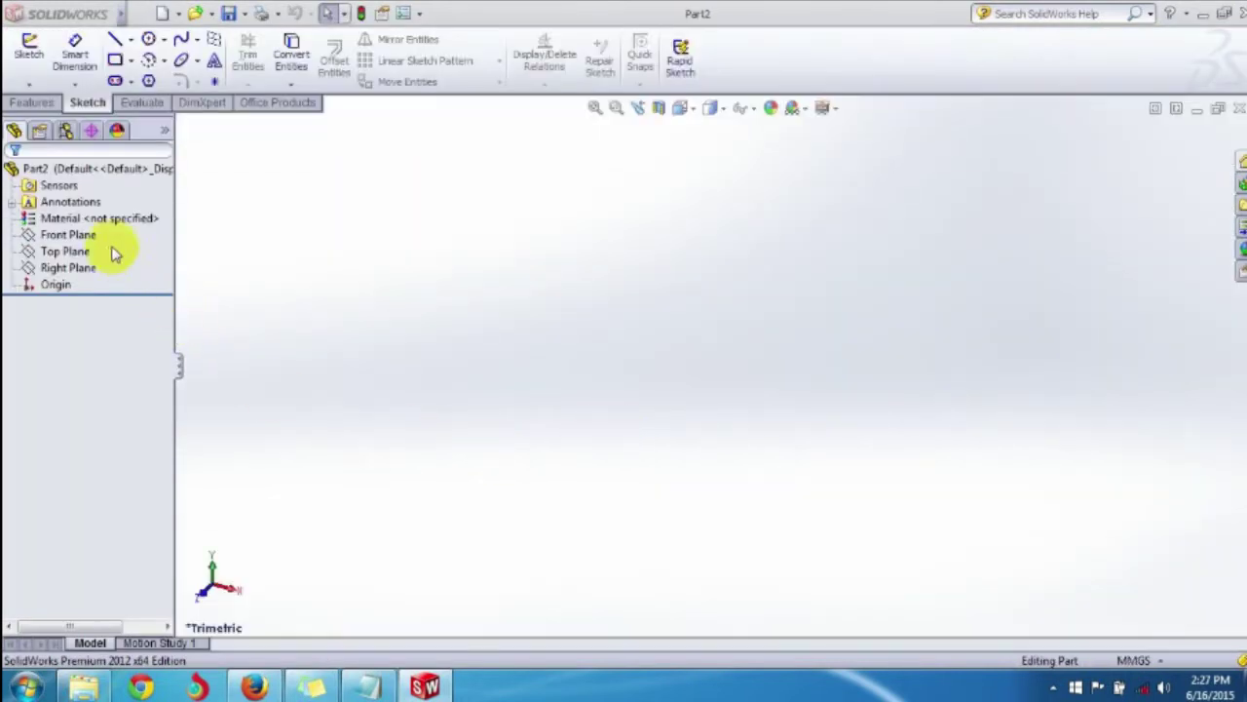
Turn the view normal to the Top Plane, then clear the selection
{"action": "left_click", "coordinate": [69, 251]}
{"action": "left_click", "coordinate": [68, 252]}
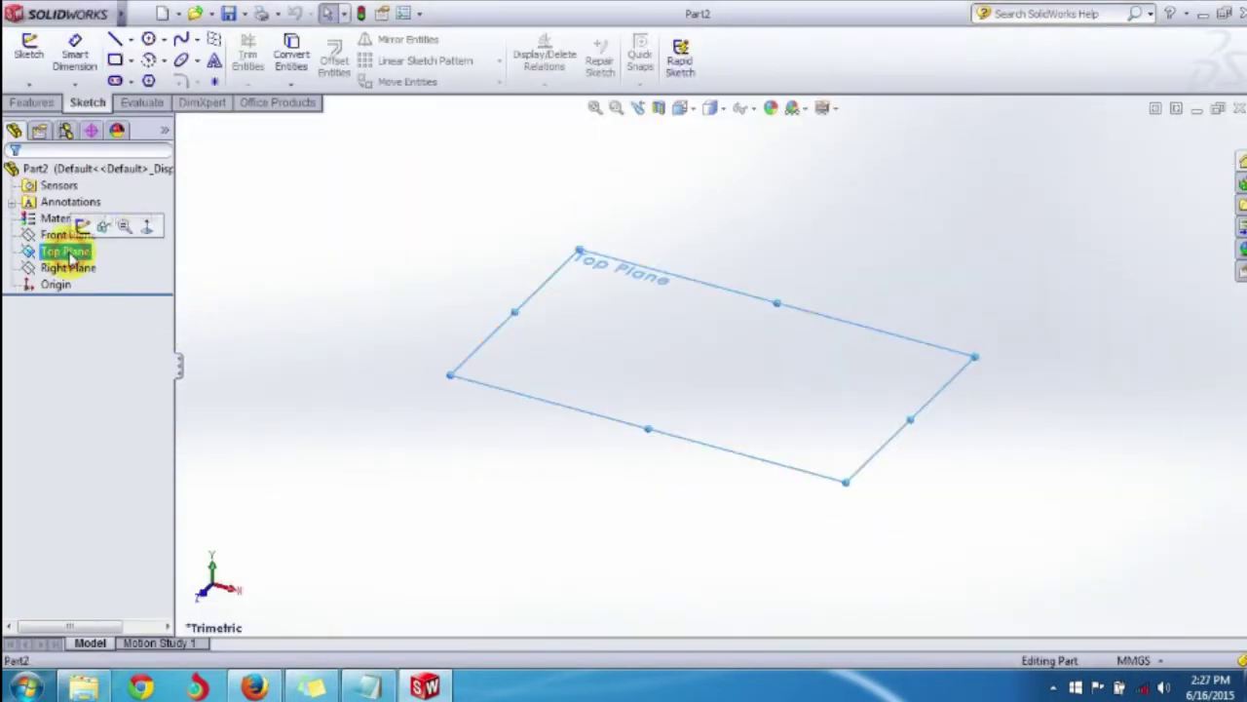
{"action": "right_click", "coordinate": [747, 331]}
{"action": "left_click", "coordinate": [844, 311]}
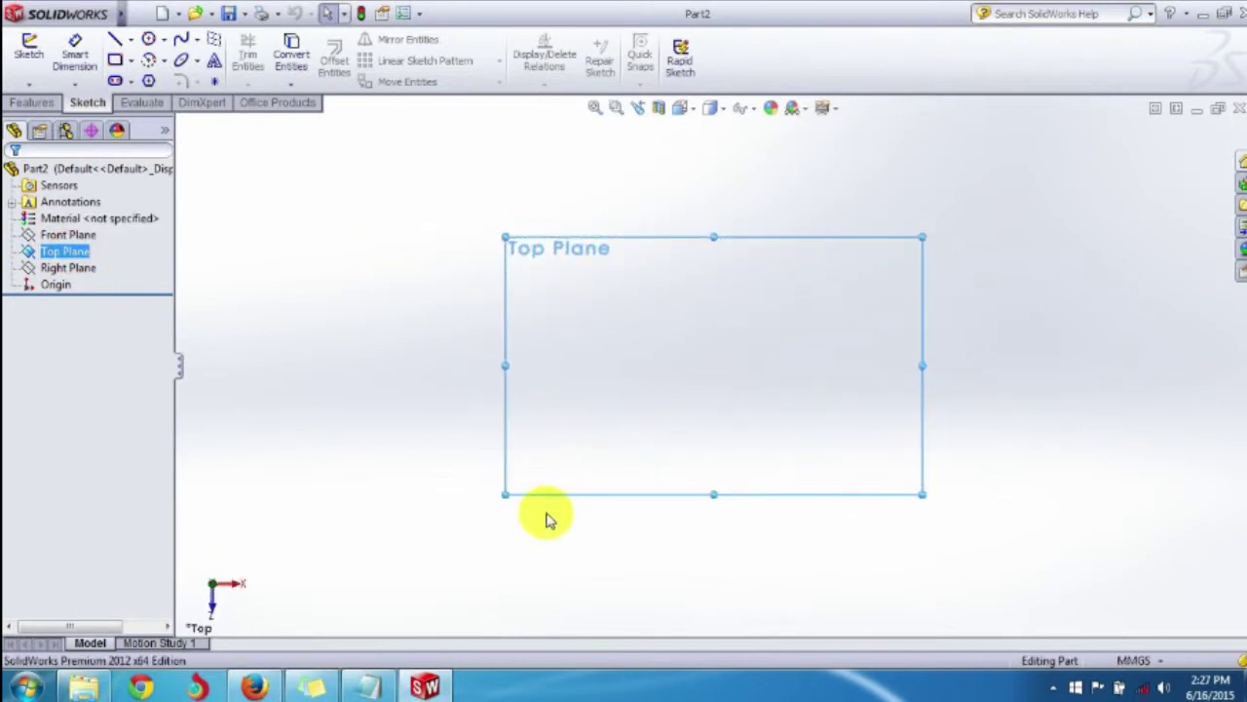
{"action": "left_click", "coordinate": [565, 357]}
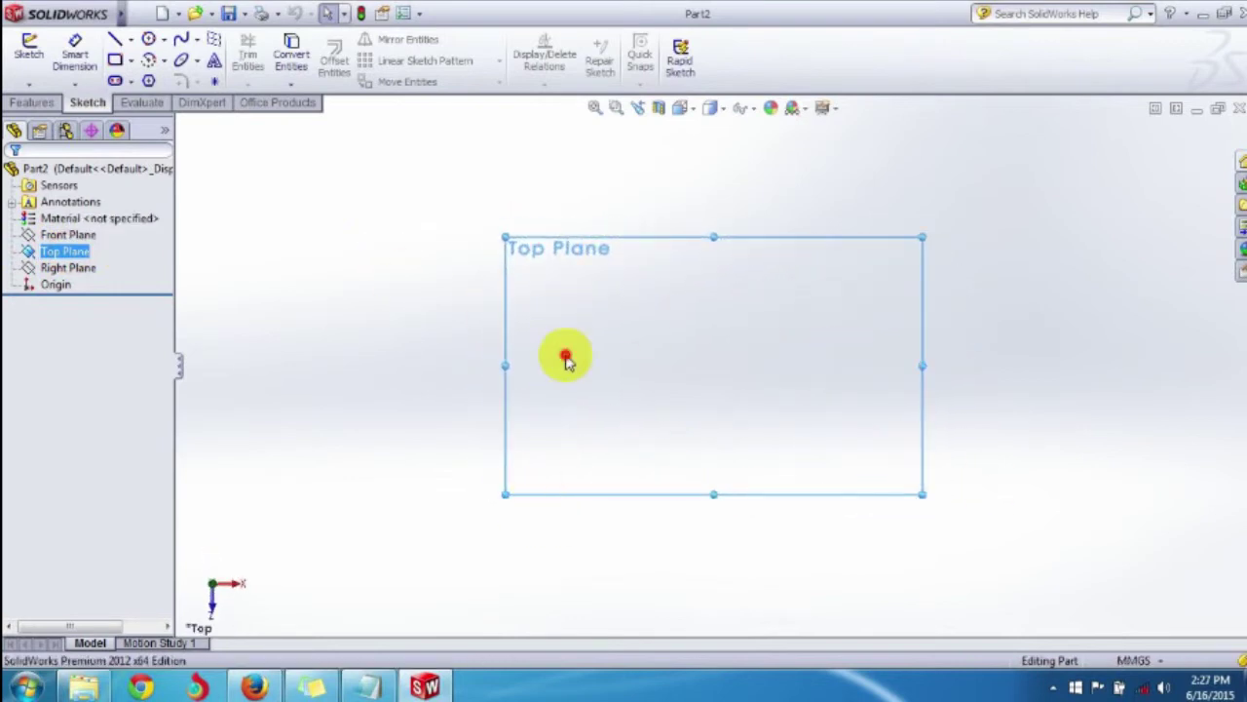
{"action": "left_click", "coordinate": [25, 102]}
{"action": "left_click", "coordinate": [88, 102]}
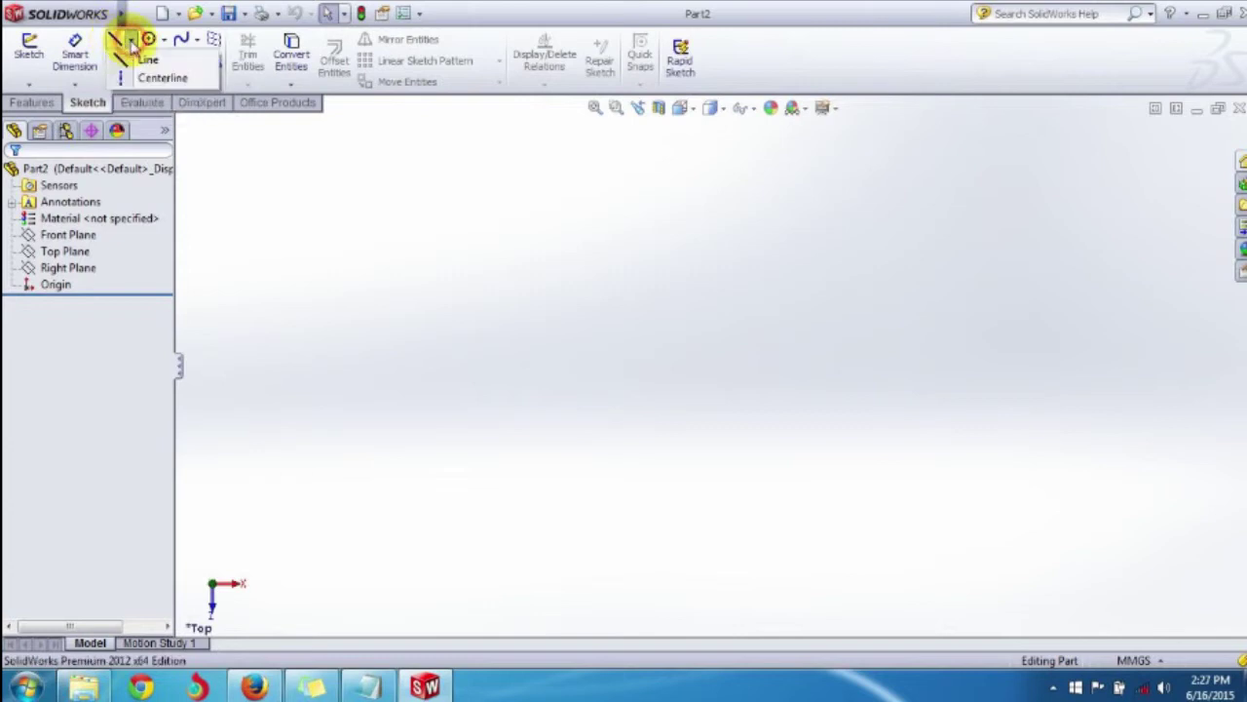
{"action": "left_click", "coordinate": [131, 41]}
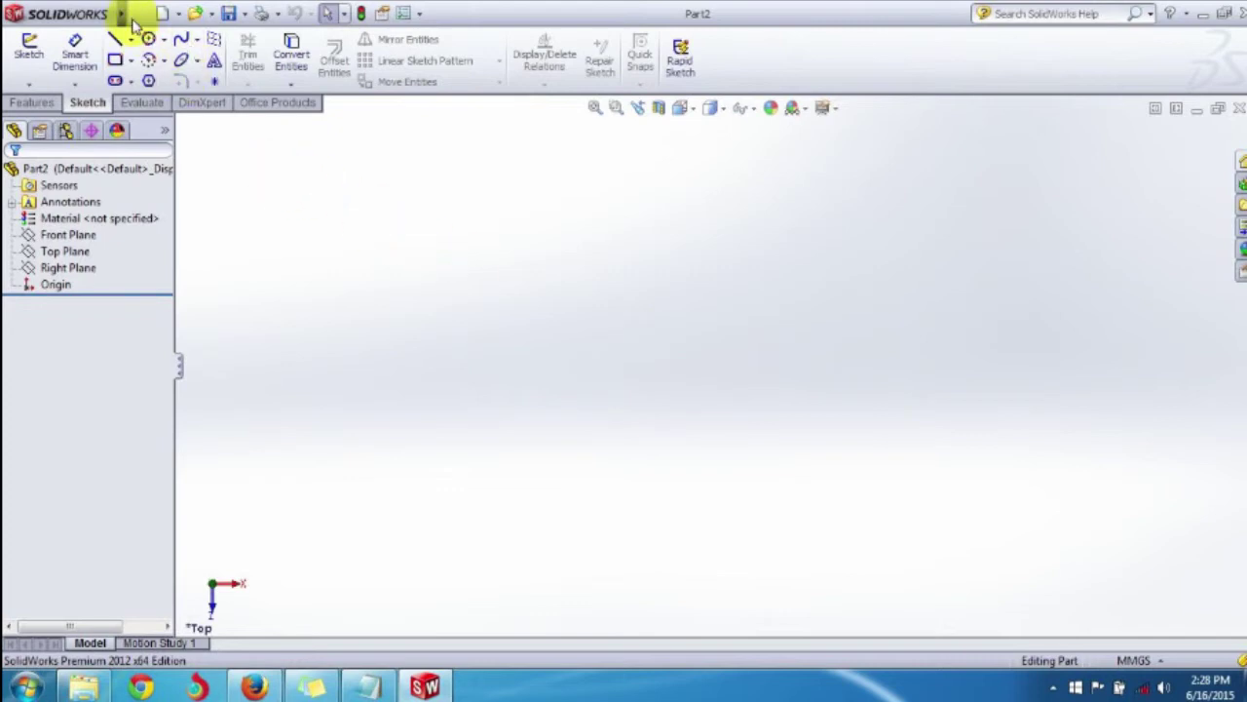
{"action": "mouse_move", "coordinate": [123, 18]}
{"action": "left_click", "coordinate": [281, 14]}
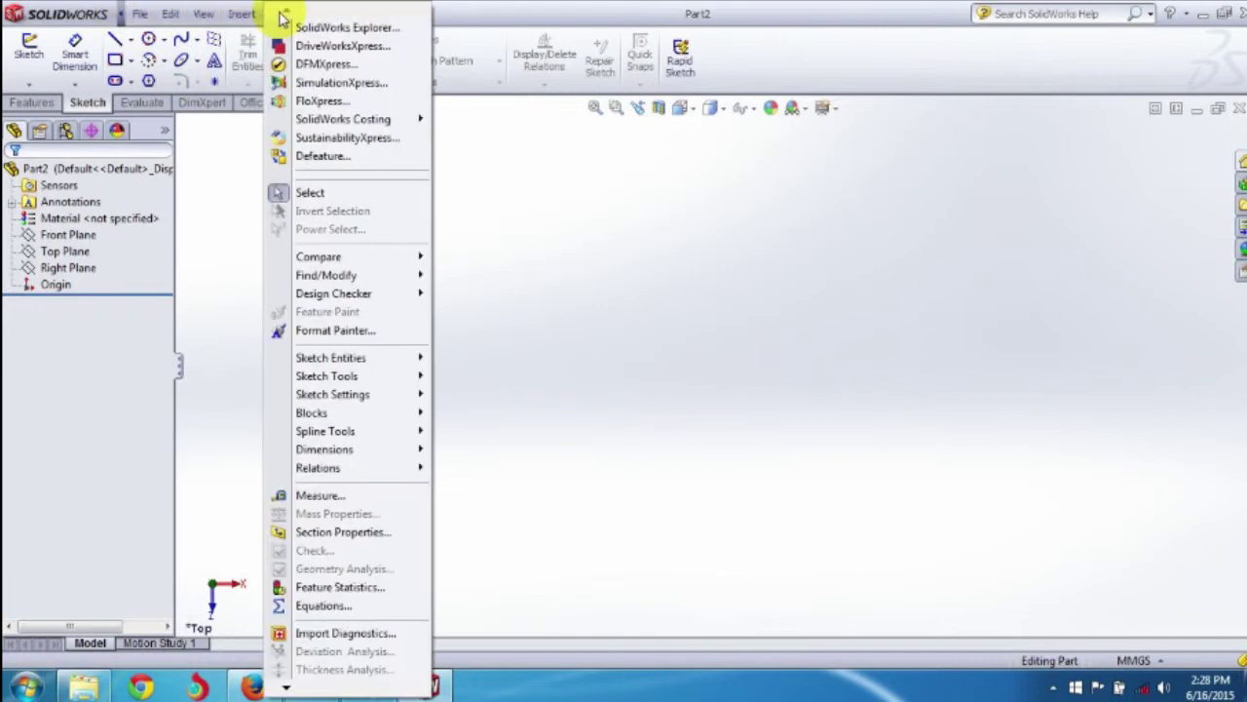
{"action": "mouse_move", "coordinate": [359, 360]}
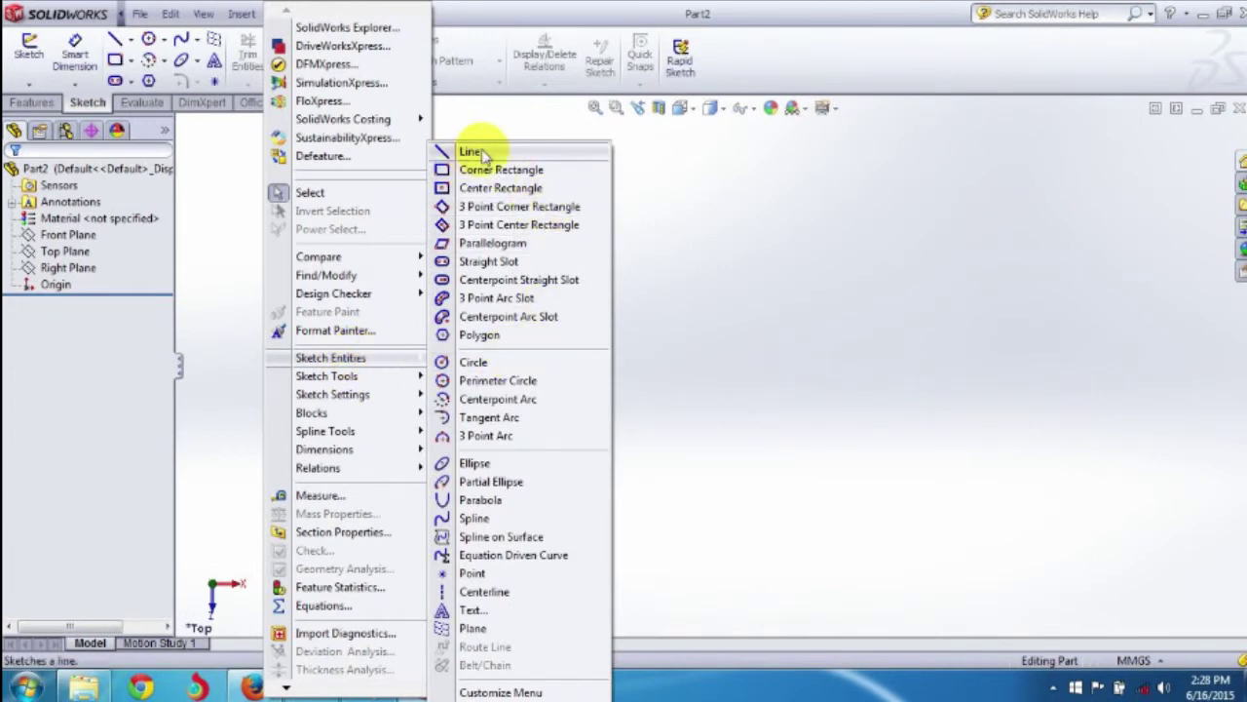
{"action": "left_click", "coordinate": [935, 218]}
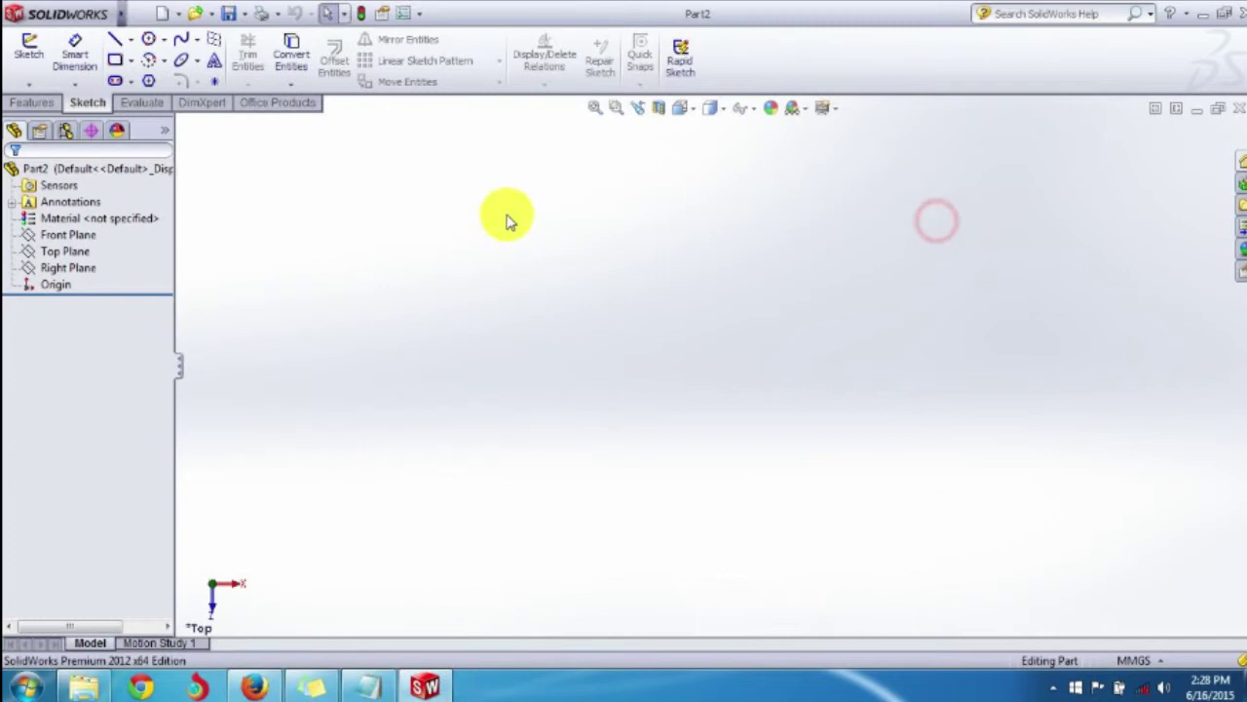
Start a Top Plane sketch and draw a closed outline: top, left, bottom and slanted right edges
{"action": "left_click", "coordinate": [114, 43]}
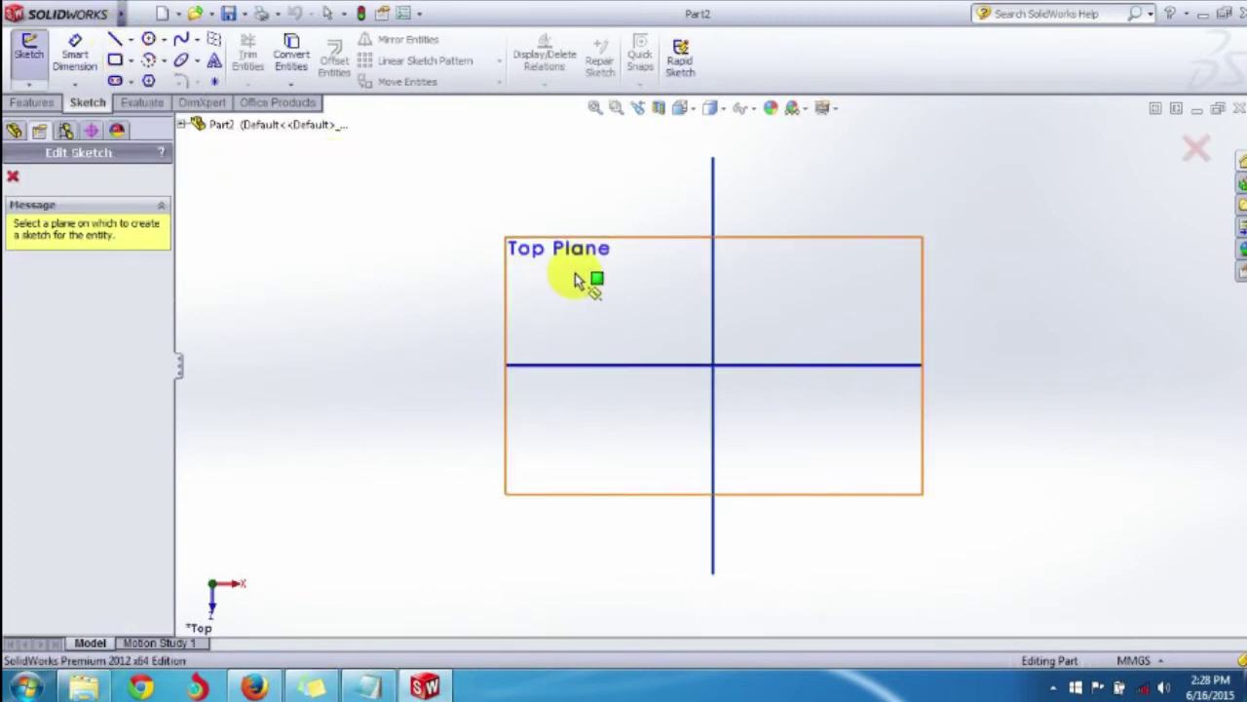
{"action": "left_click", "coordinate": [582, 296]}
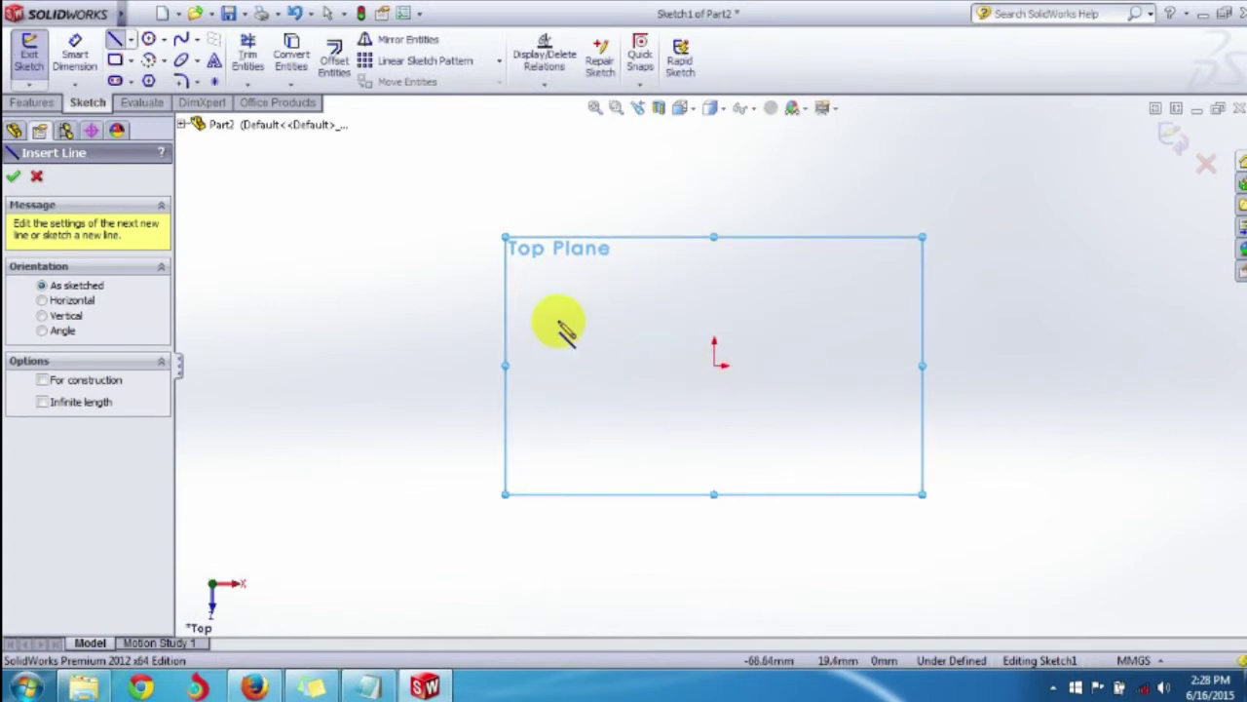
{"action": "left_click", "coordinate": [640, 349]}
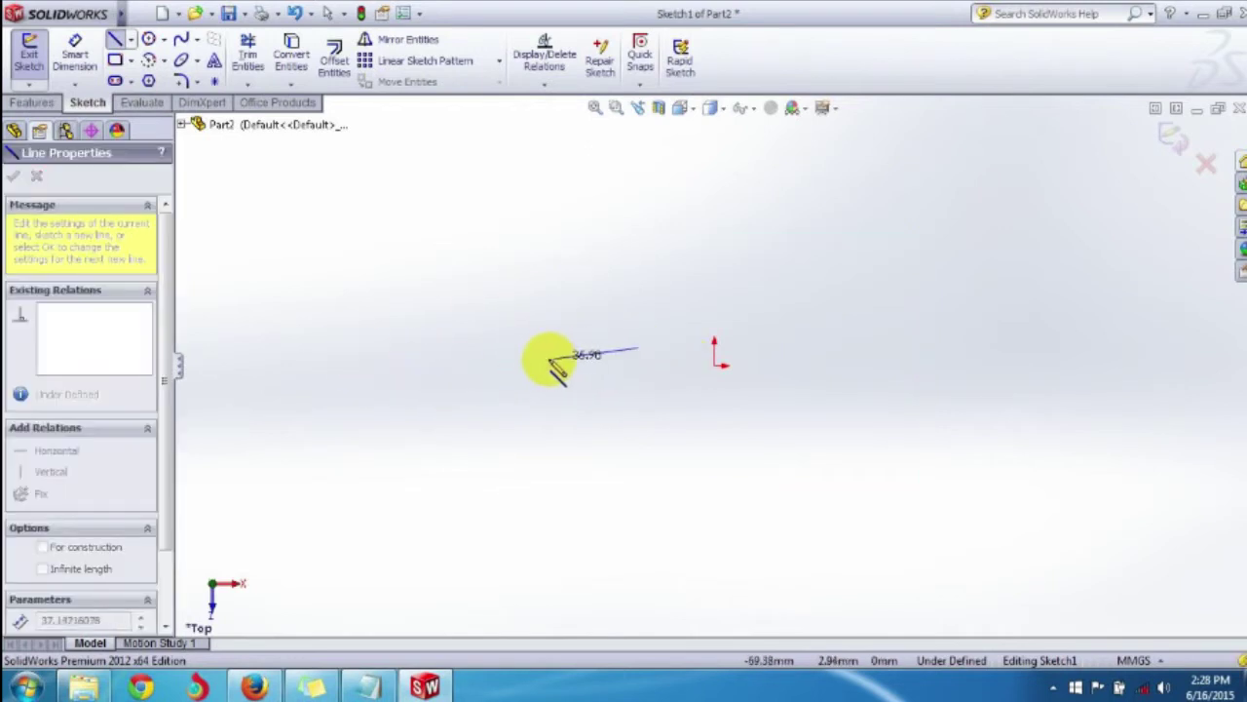
{"action": "left_click_drag", "start_coordinate": [471, 348], "coordinate": [399, 349]}
{"action": "left_click", "coordinate": [397, 348]}
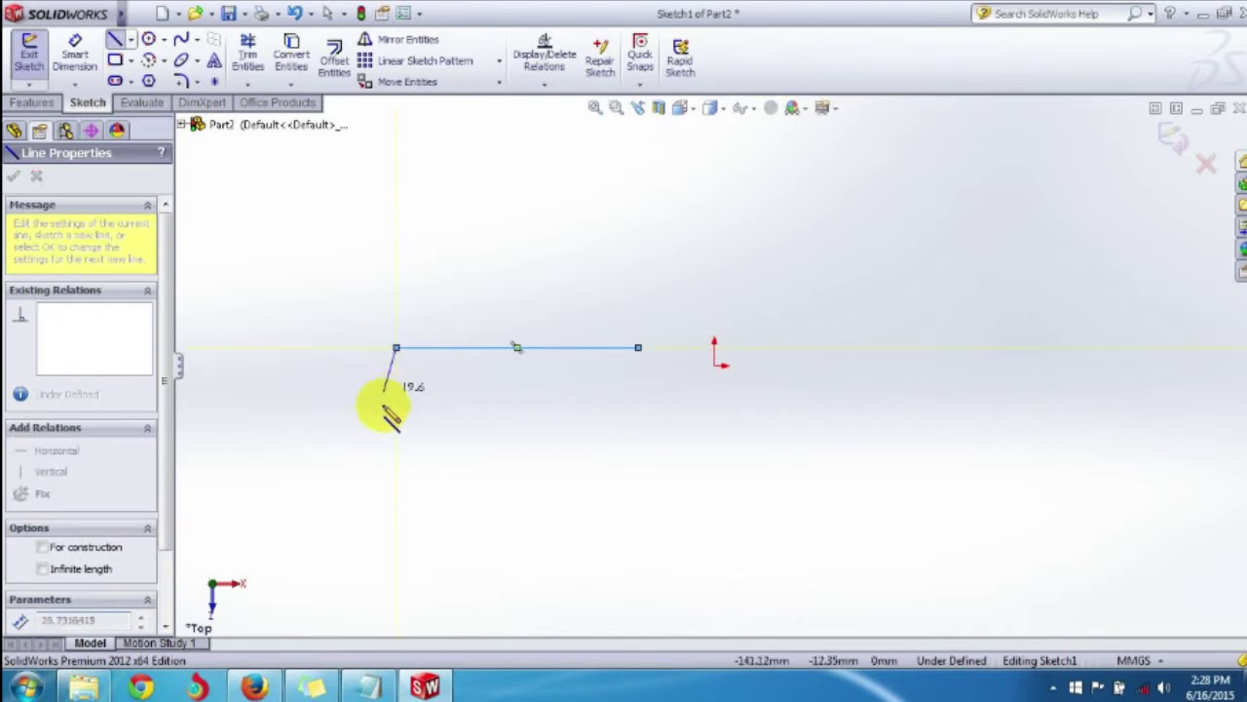
{"action": "left_click", "coordinate": [397, 495]}
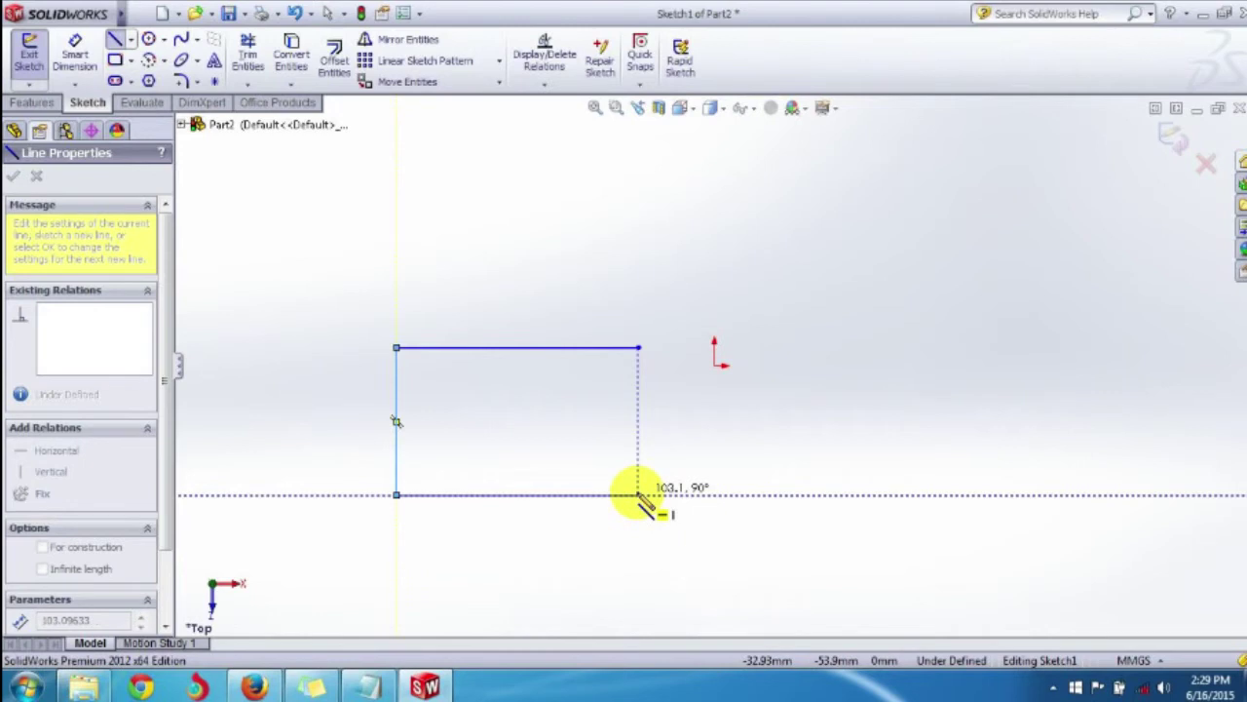
{"action": "left_click", "coordinate": [638, 494]}
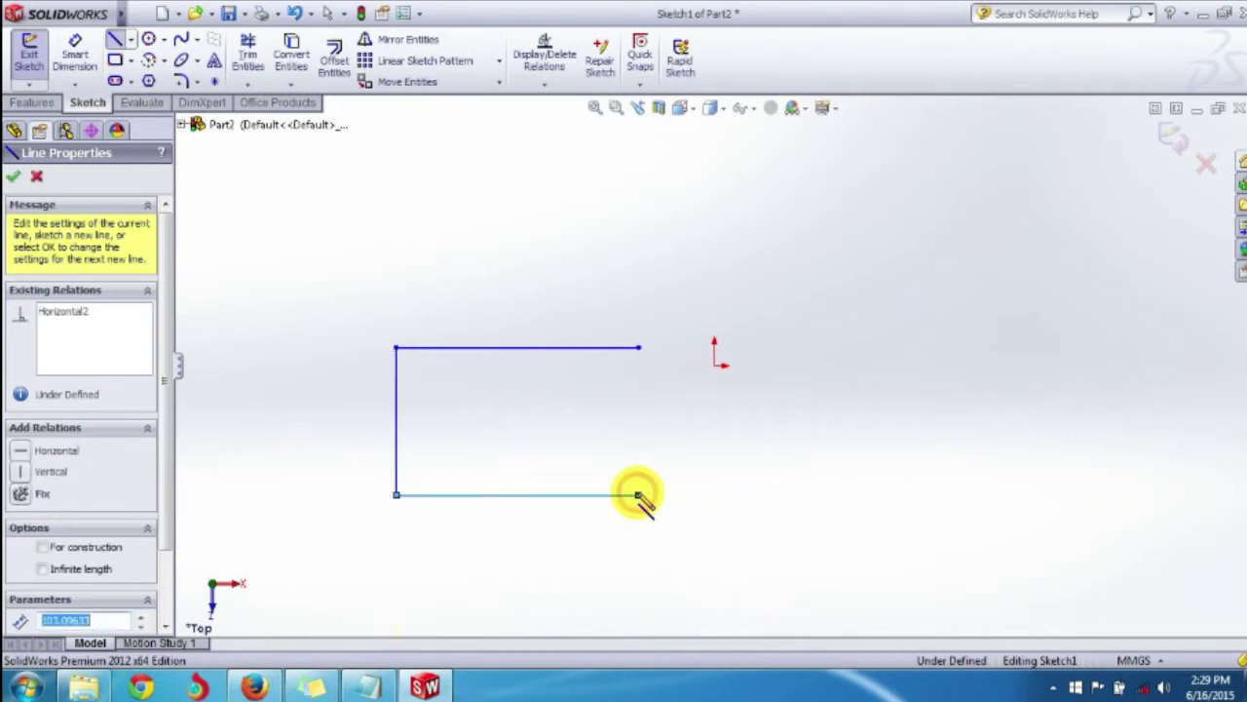
{"action": "left_click", "coordinate": [796, 338]}
{"action": "left_click", "coordinate": [638, 348]}
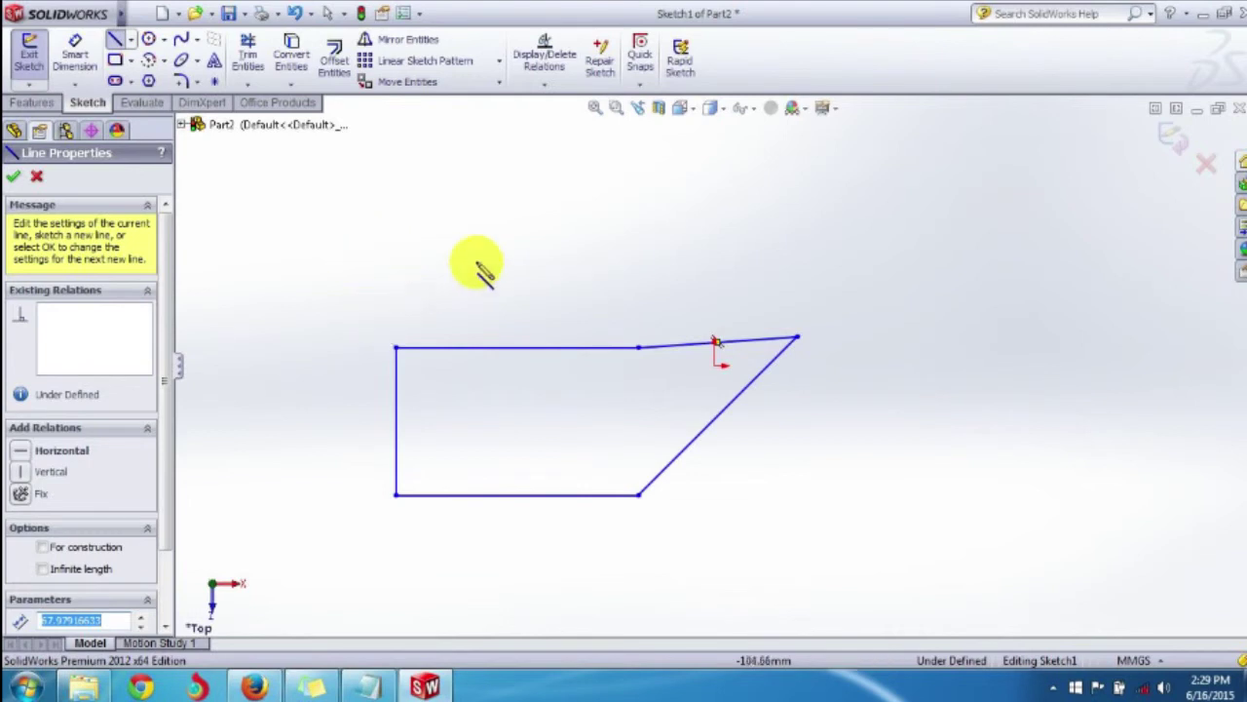
Draw a small closed rectangle above the large outline
{"action": "left_click", "coordinate": [498, 206]}
{"action": "left_click", "coordinate": [619, 205]}
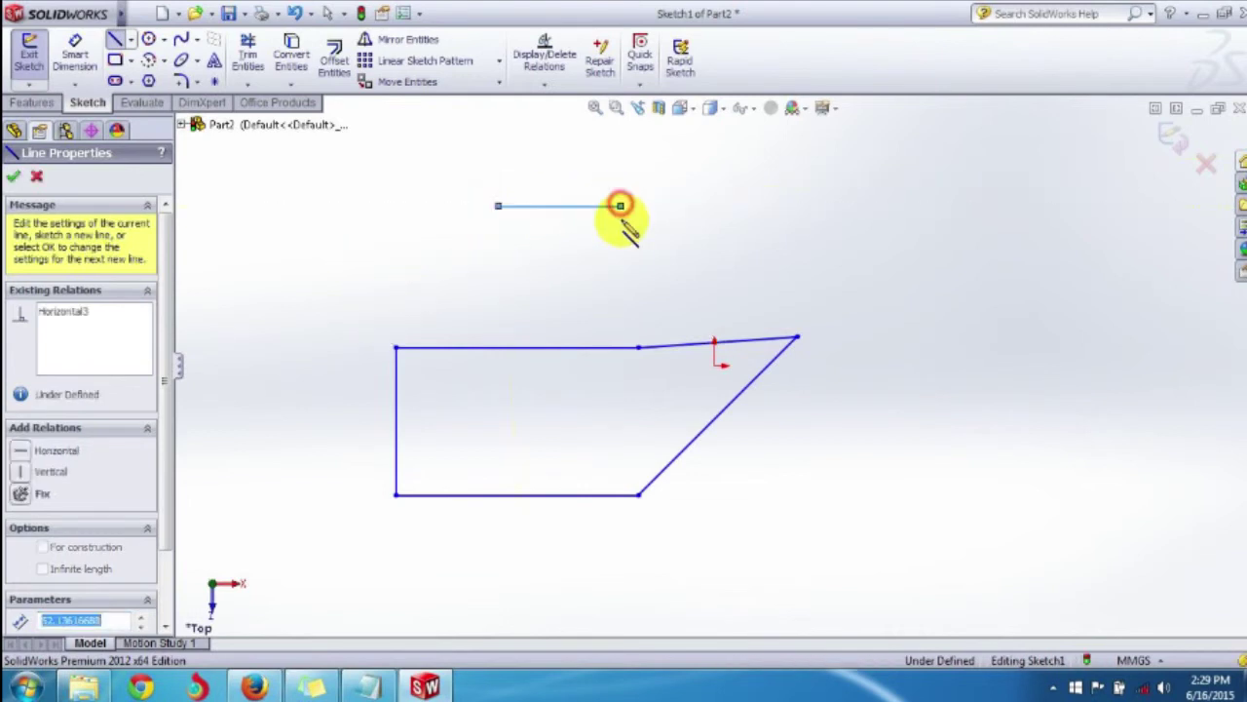
{"action": "left_click", "coordinate": [619, 295]}
{"action": "left_click", "coordinate": [494, 295]}
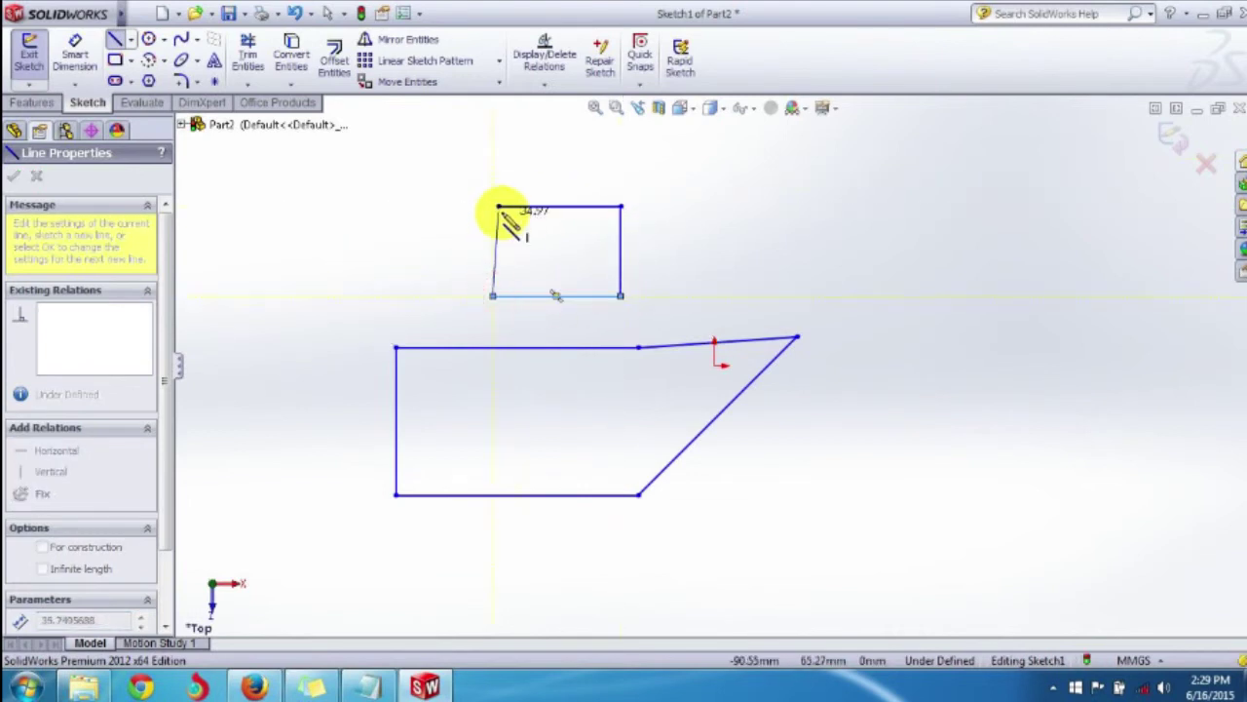
{"action": "left_click", "coordinate": [498, 206]}
Draw a closed parallelogram to the right of the small rectangle
{"action": "left_click", "coordinate": [832, 214]}
{"action": "left_click", "coordinate": [911, 314]}
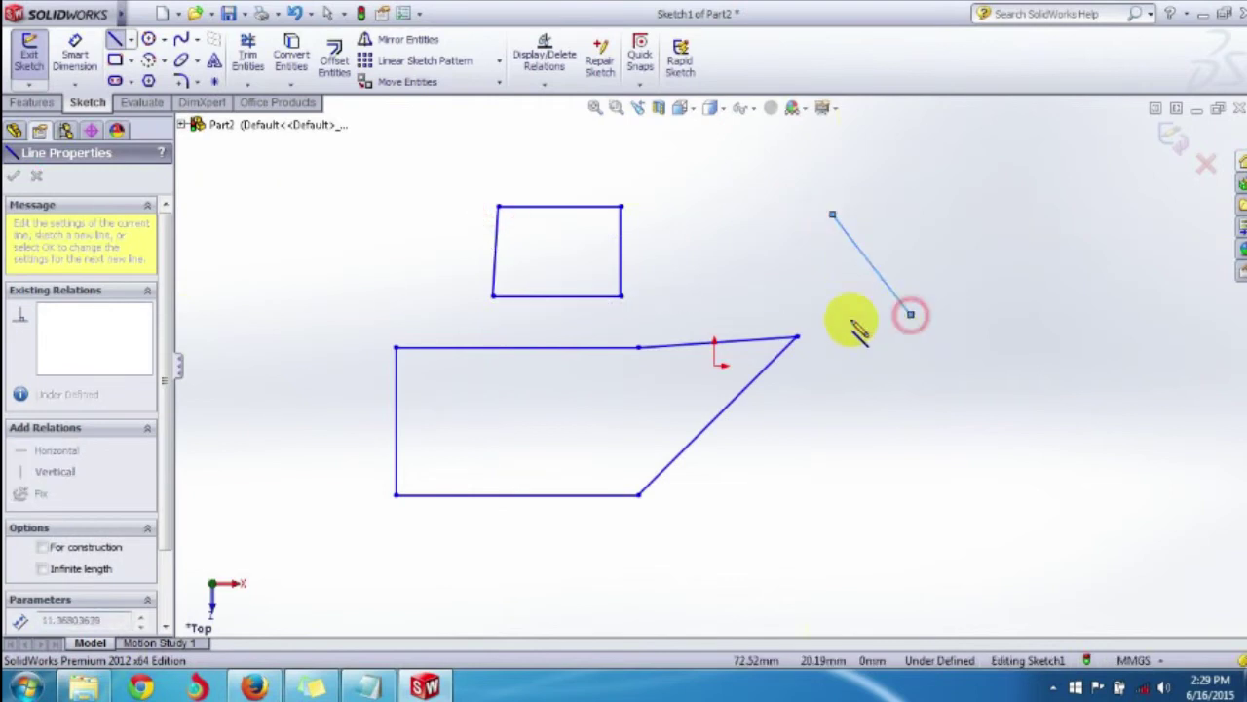
{"action": "left_click", "coordinate": [717, 313]}
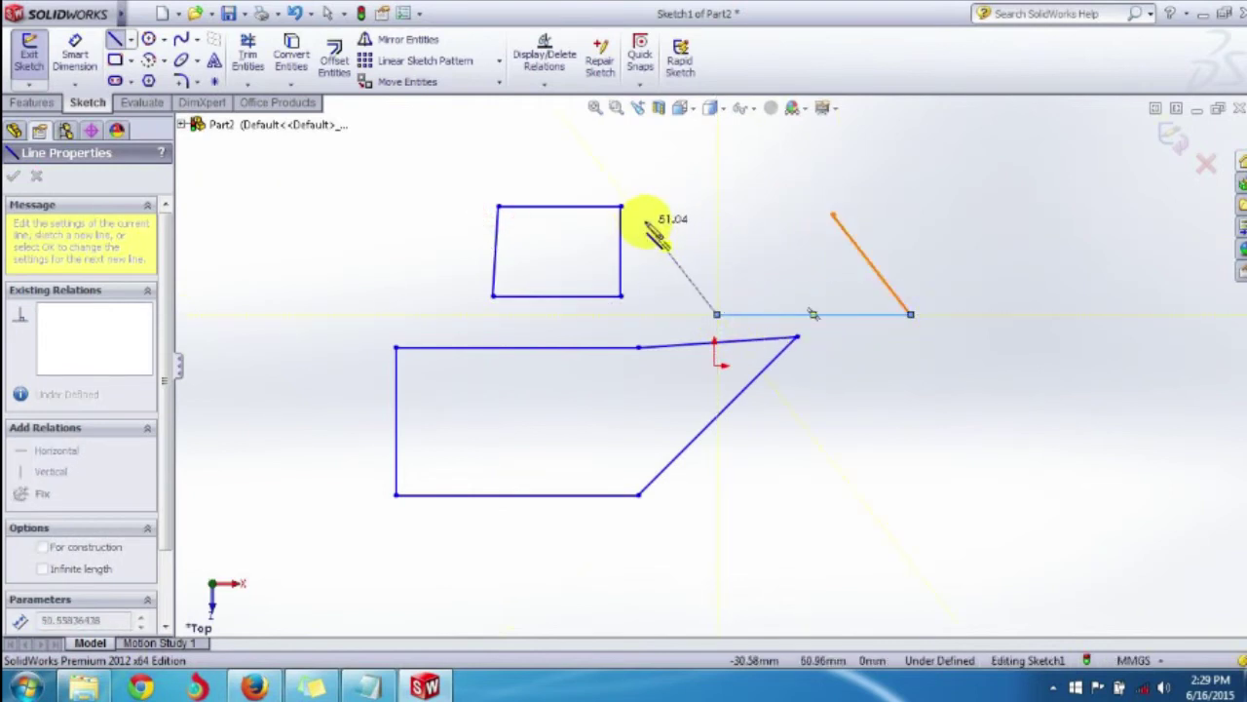
{"action": "left_click", "coordinate": [646, 223]}
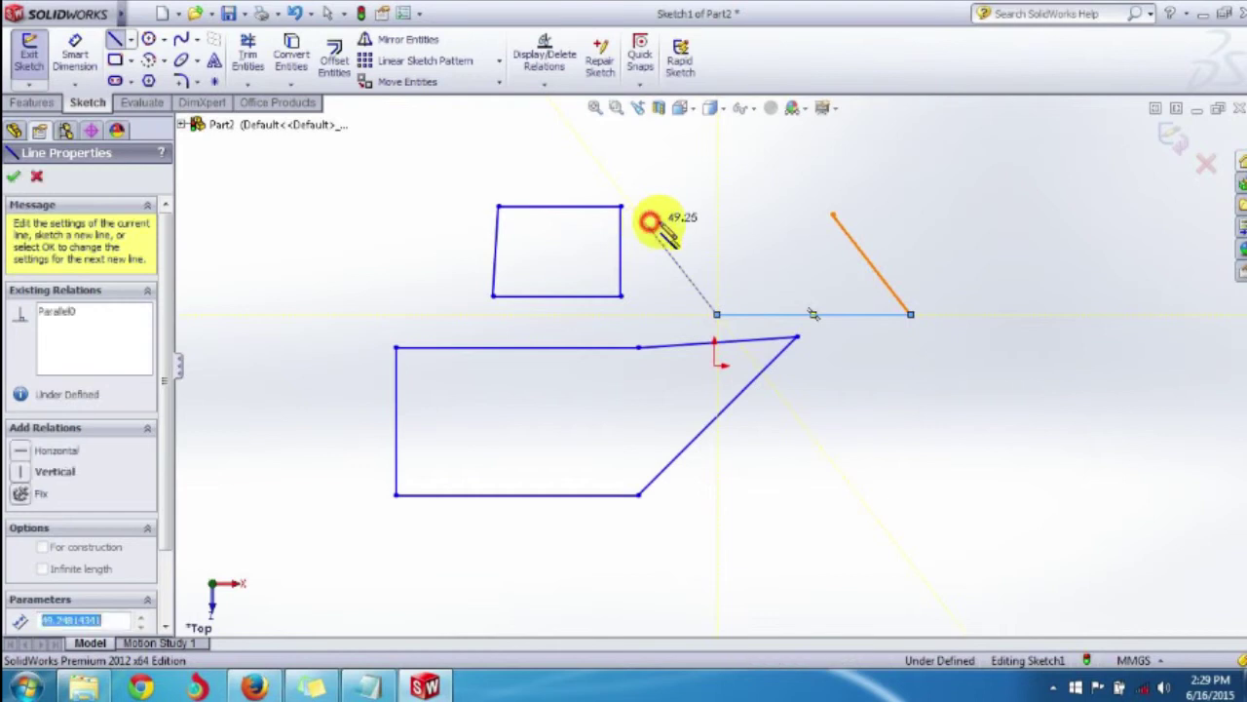
{"action": "left_click", "coordinate": [834, 214]}
{"action": "key", "text": "Escape"}
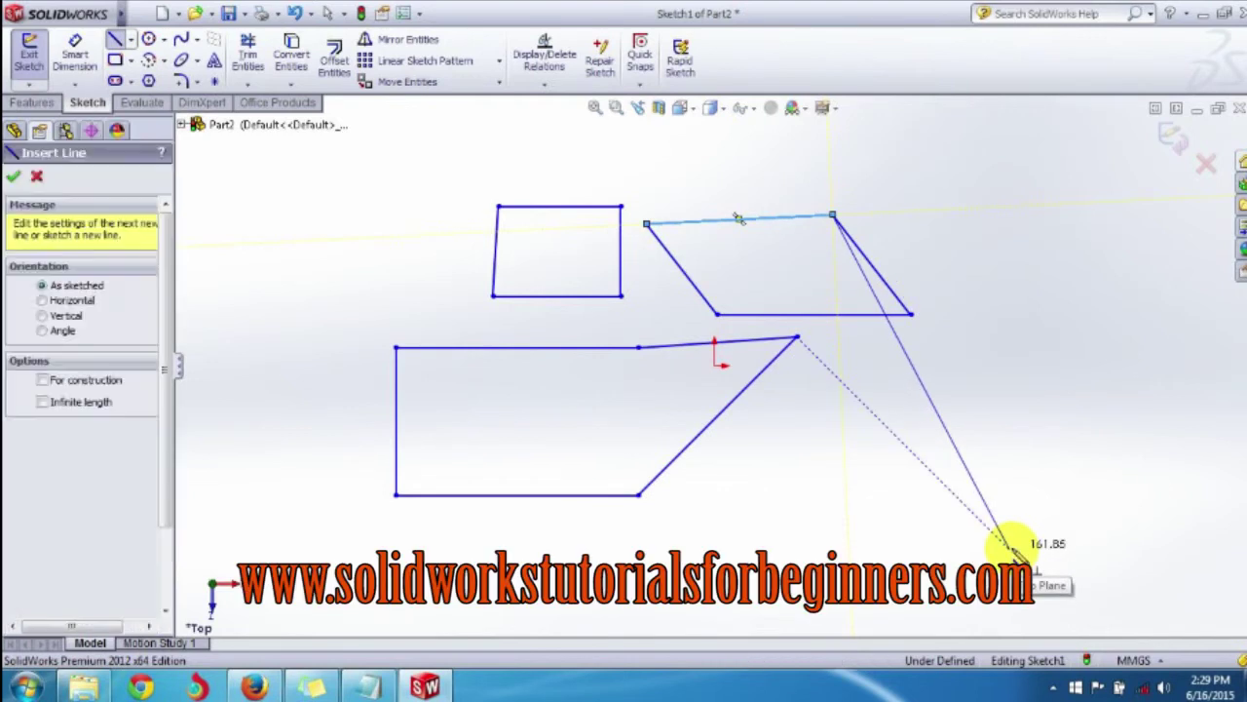
Draw a vertical centerline from the small rectangle's top-edge midpoint down past the large outline
{"action": "left_click", "coordinate": [131, 41]}
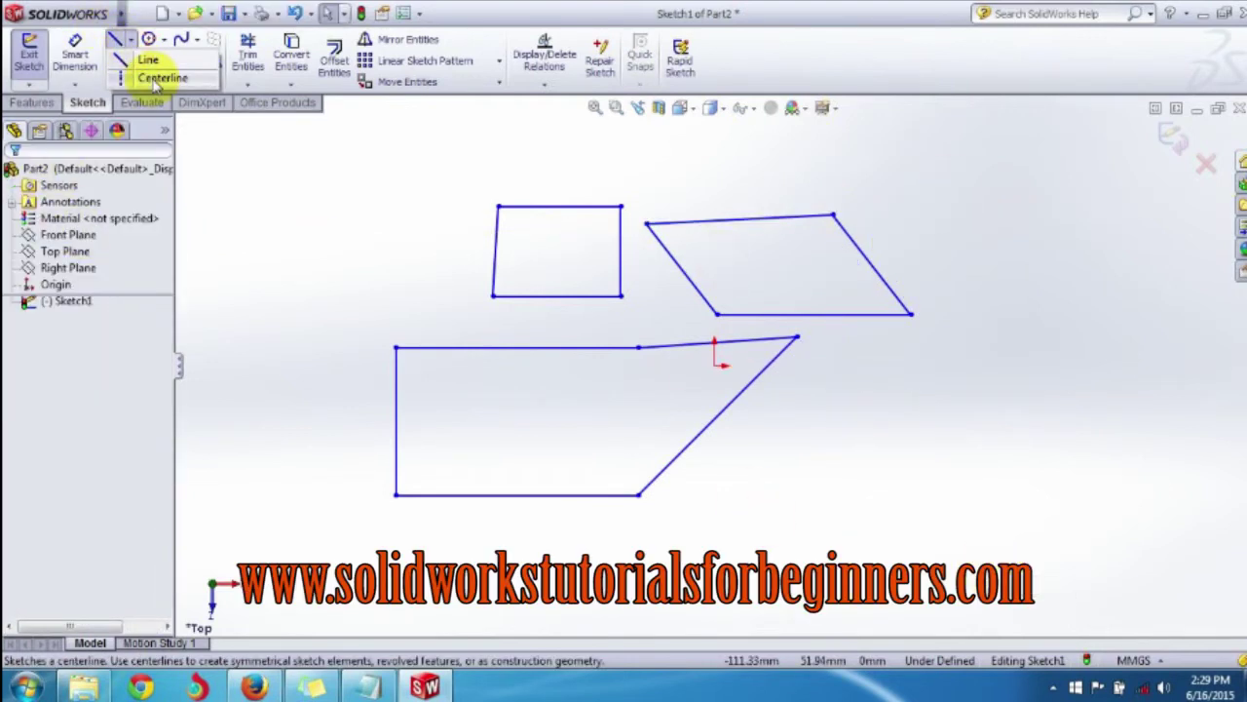
{"action": "left_click", "coordinate": [156, 79]}
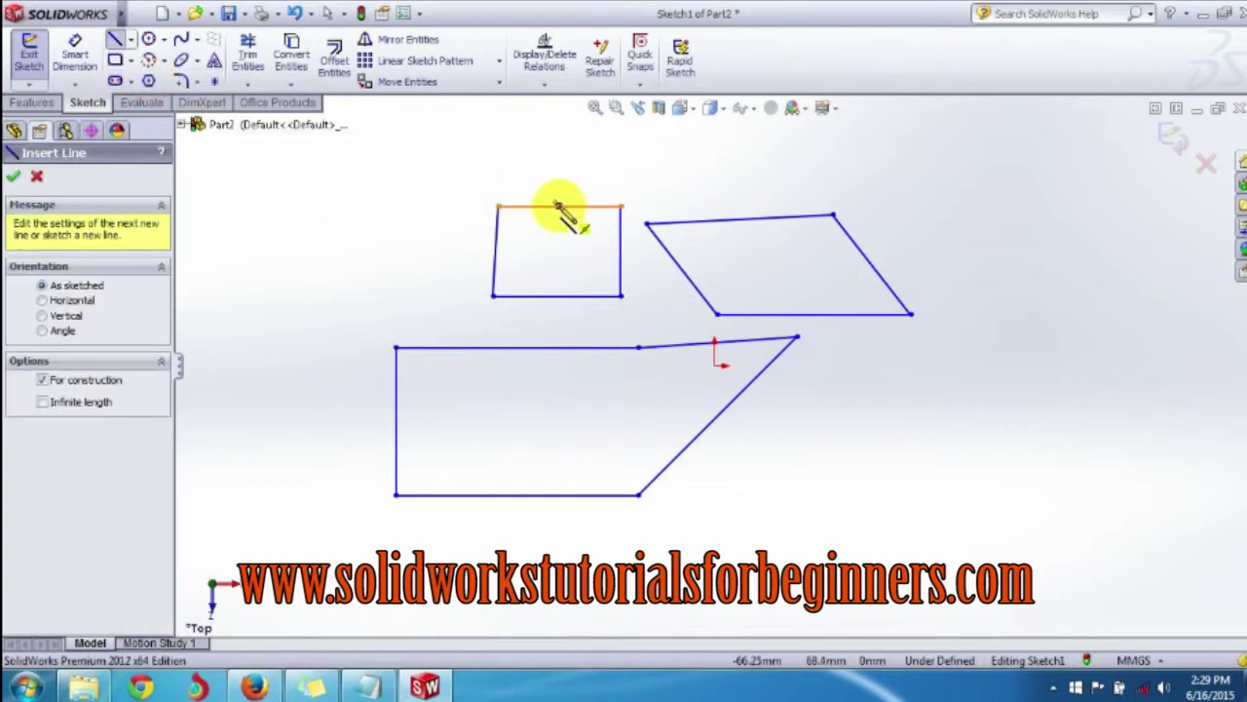
{"action": "left_click", "coordinate": [558, 206]}
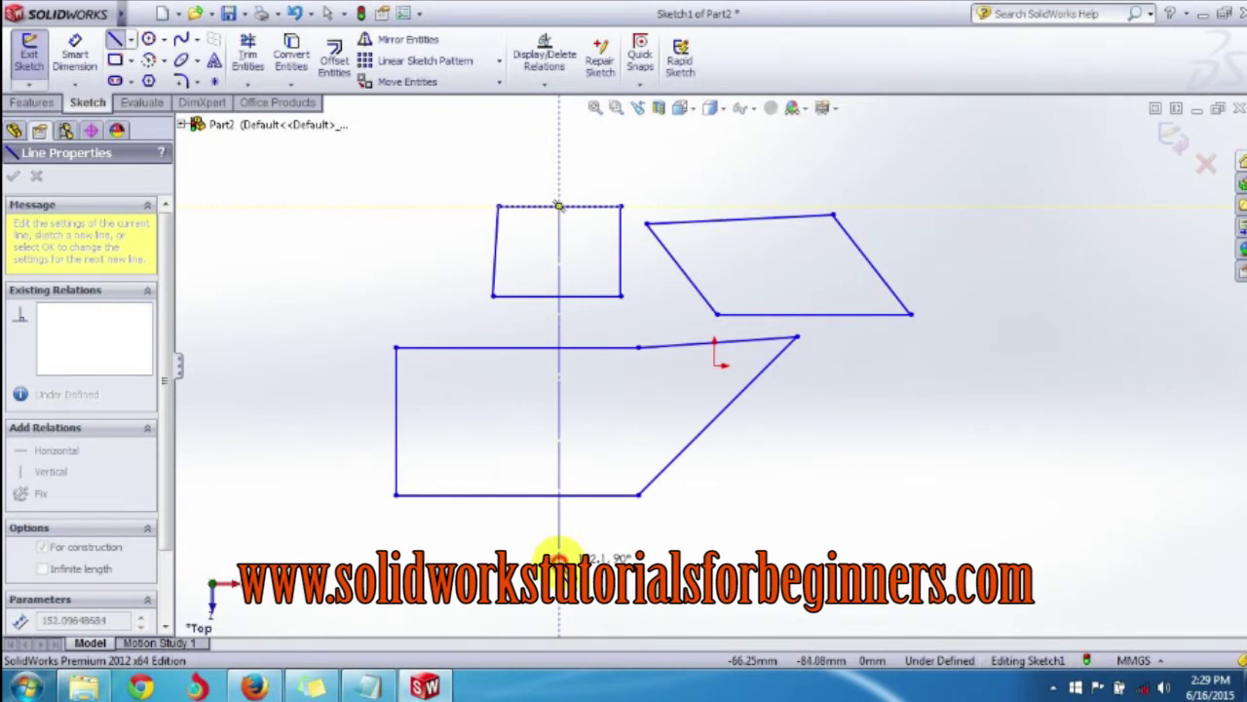
{"action": "left_click", "coordinate": [559, 557]}
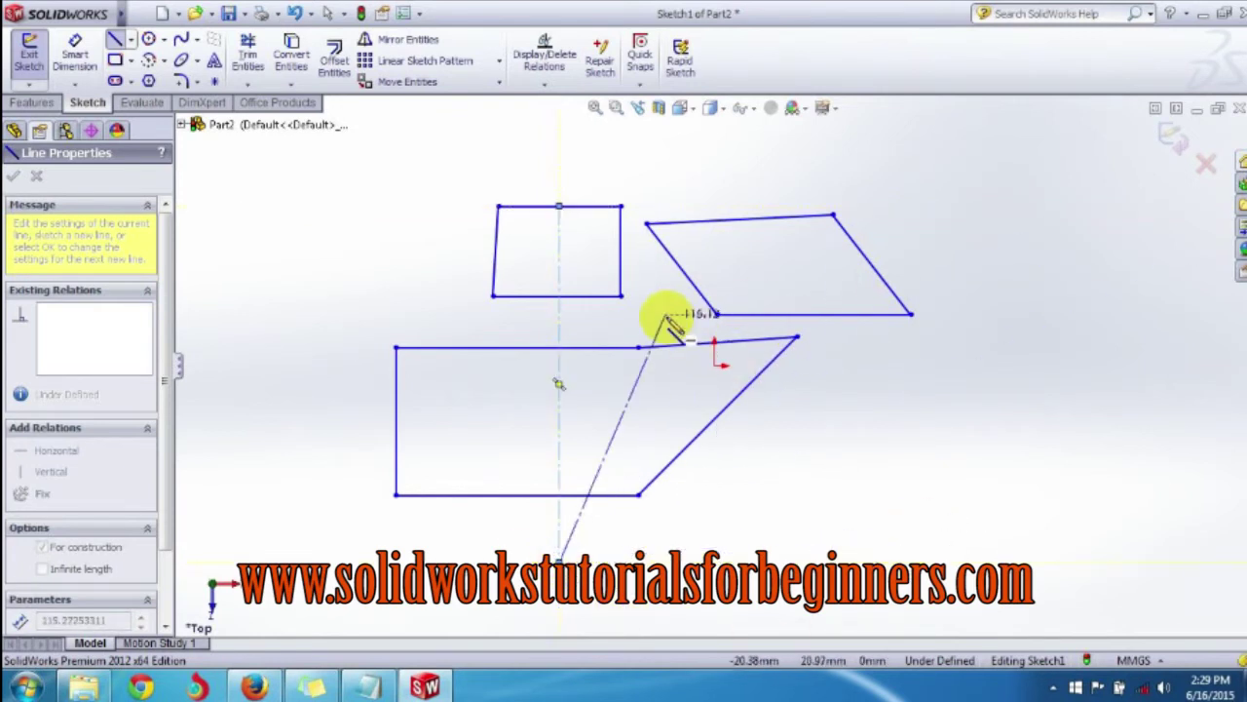
{"action": "key", "text": "Escape"}
{"action": "key", "text": "Escape"}
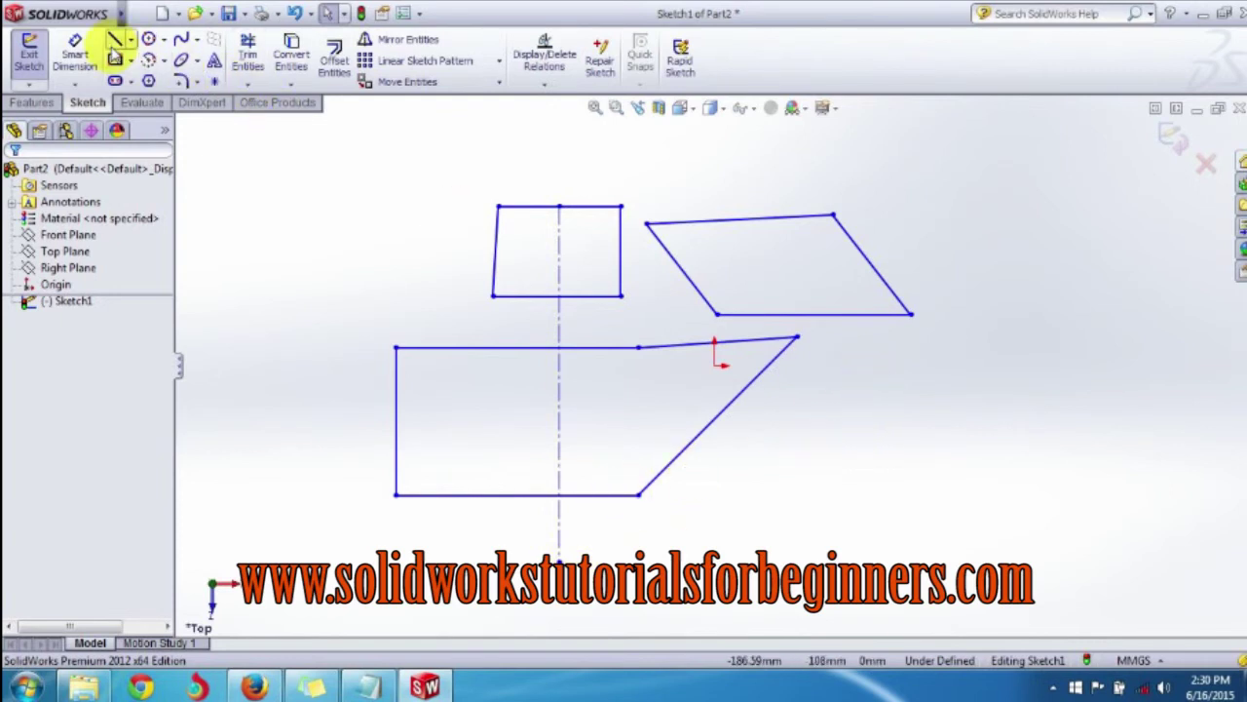
Draw a horizontal centerline to the right of the large outline's slanted side
{"action": "left_click", "coordinate": [131, 39]}
{"action": "left_click", "coordinate": [146, 77]}
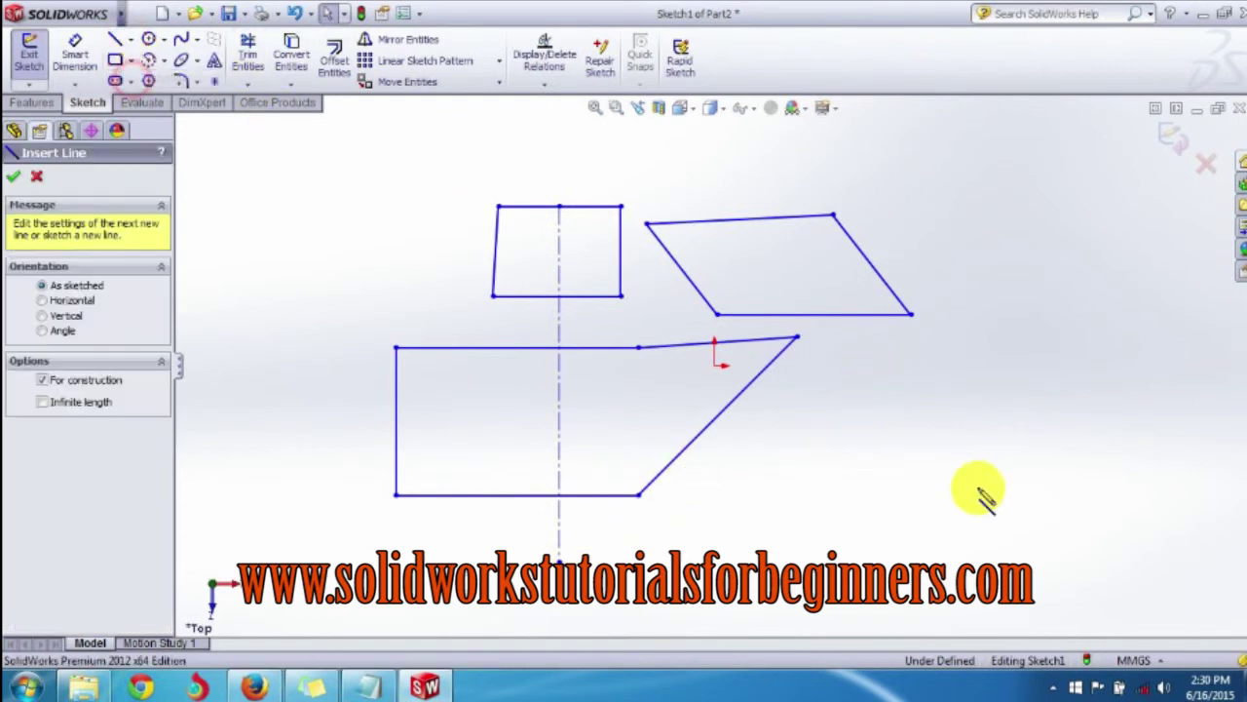
{"action": "left_click", "coordinate": [770, 463]}
{"action": "left_click", "coordinate": [1055, 461]}
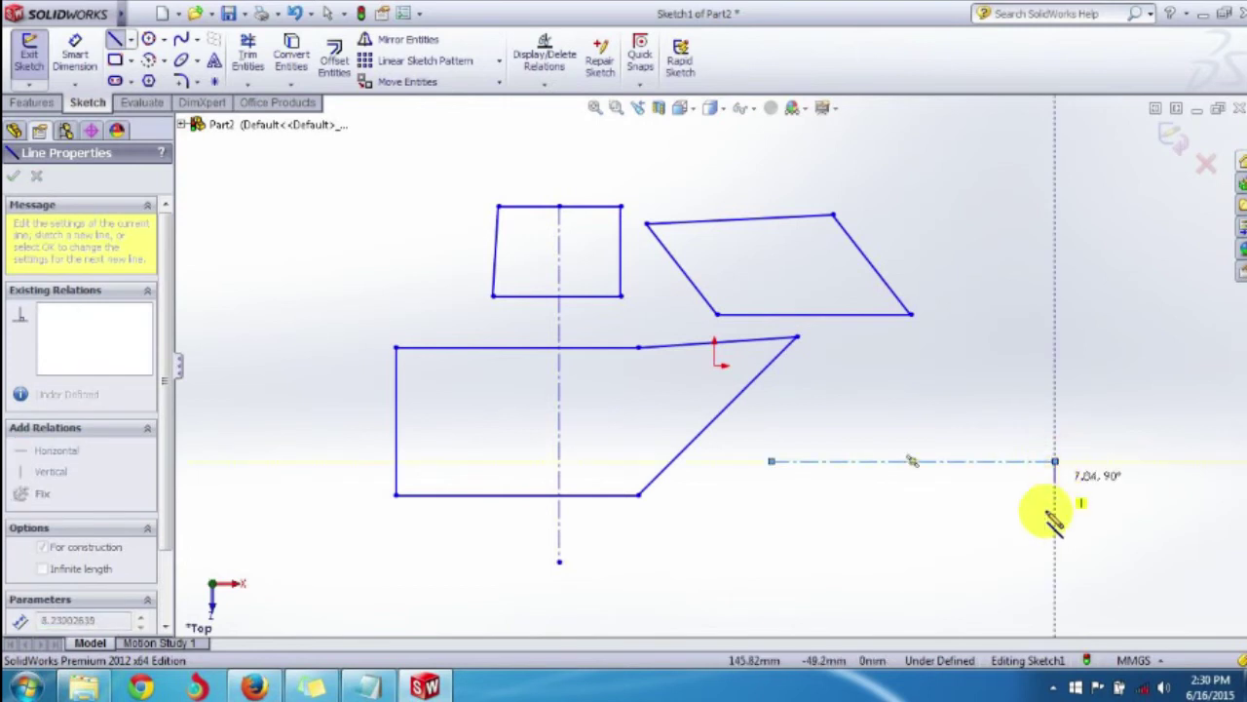
{"action": "scroll", "coordinate": [897, 501], "scroll_direction": "up", "scroll_amount": 4}
{"action": "scroll", "coordinate": [663, 323], "scroll_direction": "down", "scroll_amount": 8}
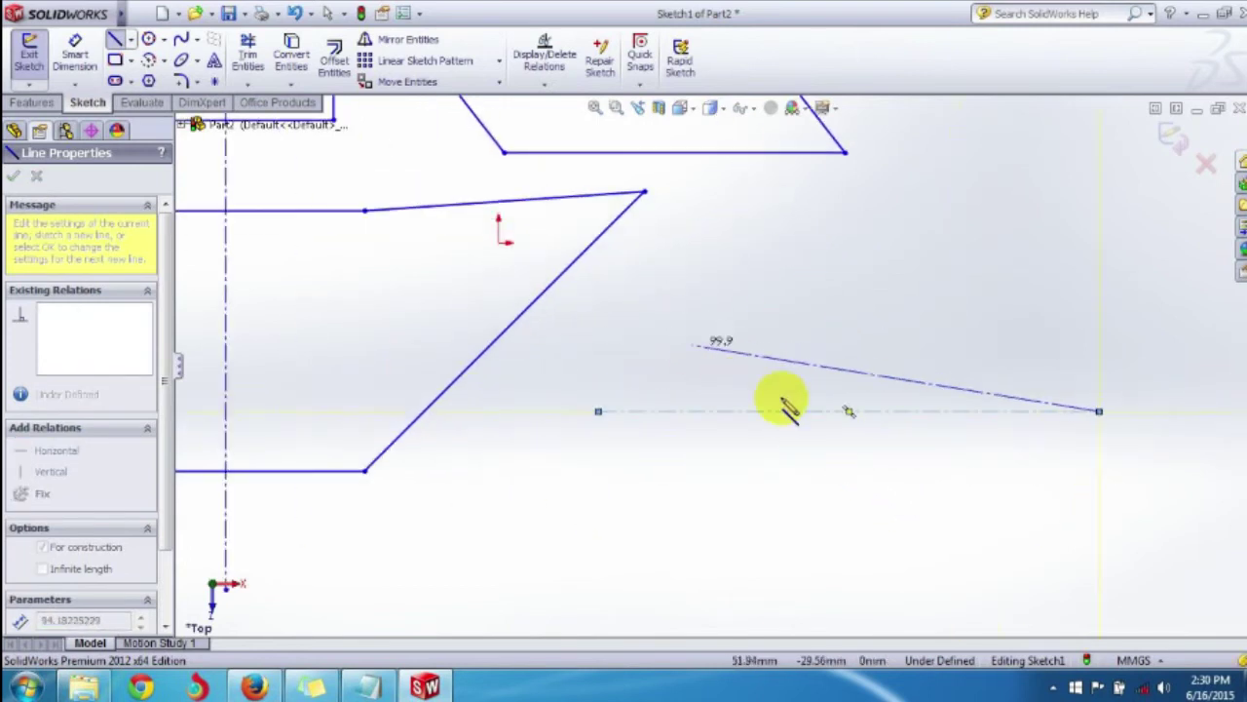
{"action": "key", "text": "Escape"}
{"action": "scroll", "coordinate": [844, 432], "scroll_direction": "down", "scroll_amount": 4}
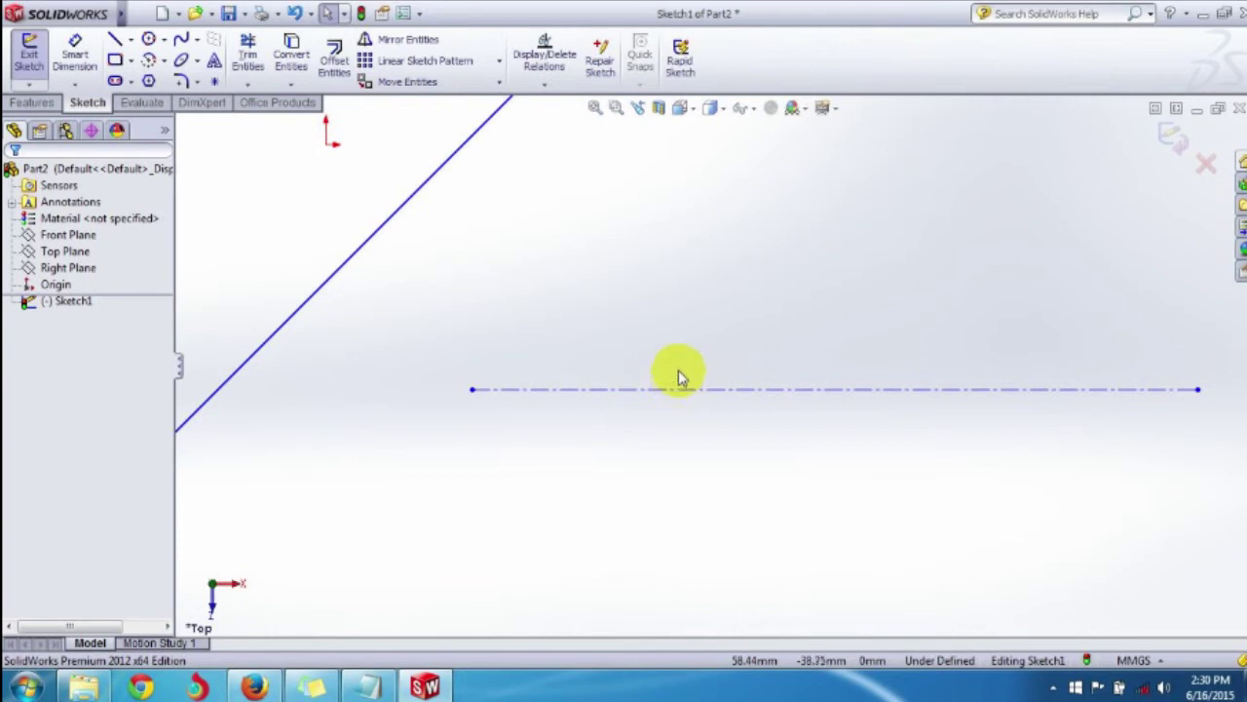
Zoom out until both centerlines and all three outlines are visible
{"action": "scroll", "coordinate": [682, 357], "scroll_direction": "down", "scroll_amount": 3}
{"action": "scroll", "coordinate": [682, 357], "scroll_direction": "up", "scroll_amount": 4}
{"action": "scroll", "coordinate": [682, 357], "scroll_direction": "up", "scroll_amount": 5}
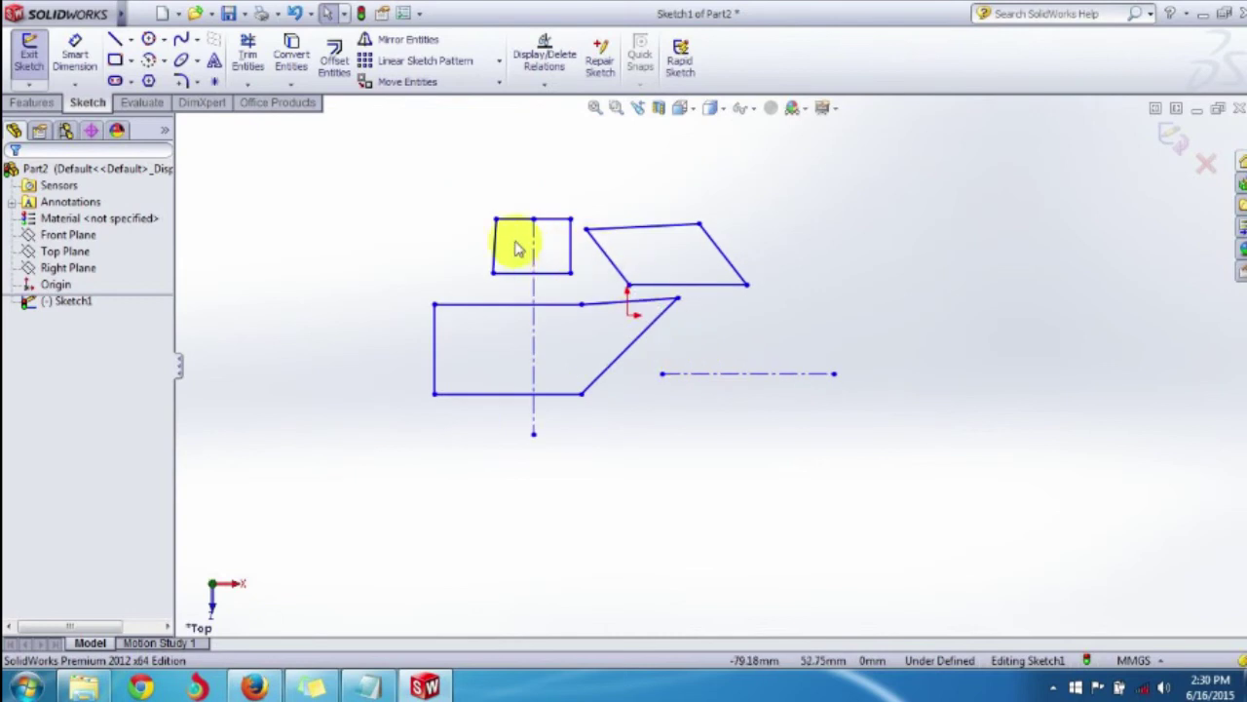